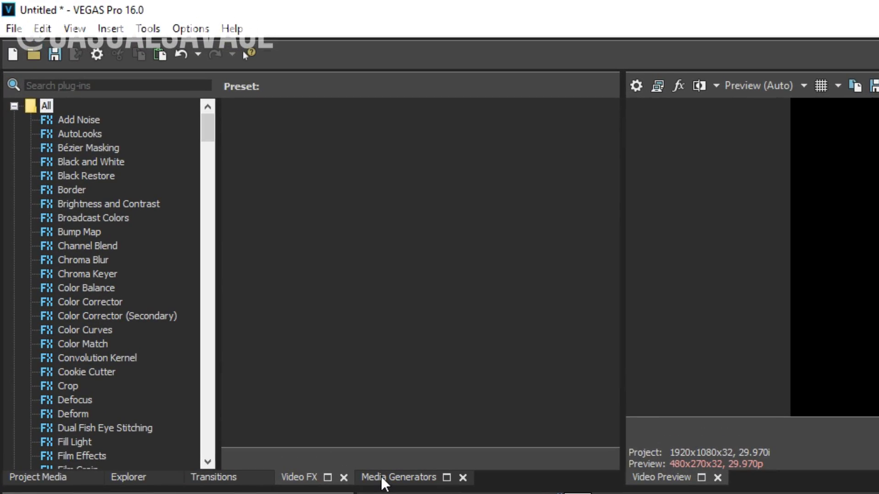
# Show the (Legacy) Text generator presets under Media Generators.
pyautogui.click(382, 476)
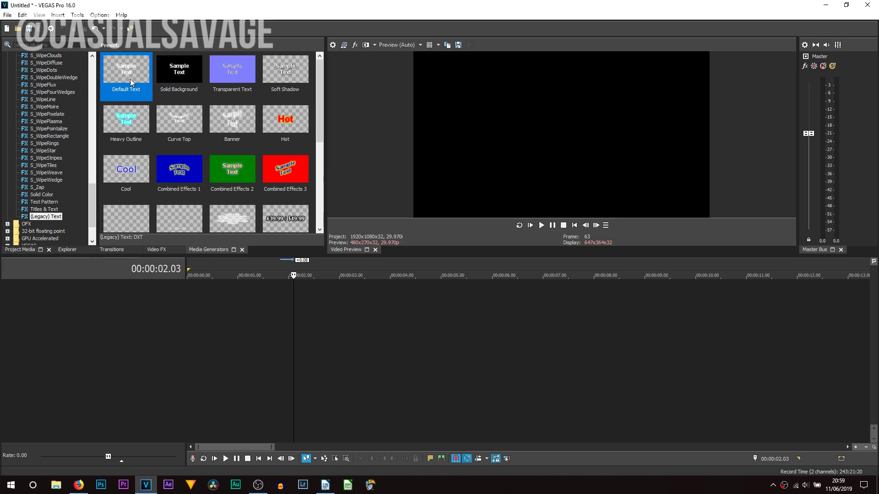
# Add a Default Text clip reading CasualSavage in Bebas Neue Bold, size 50.
pyautogui.moveTo(131, 83); pyautogui.dragTo(176, 314)
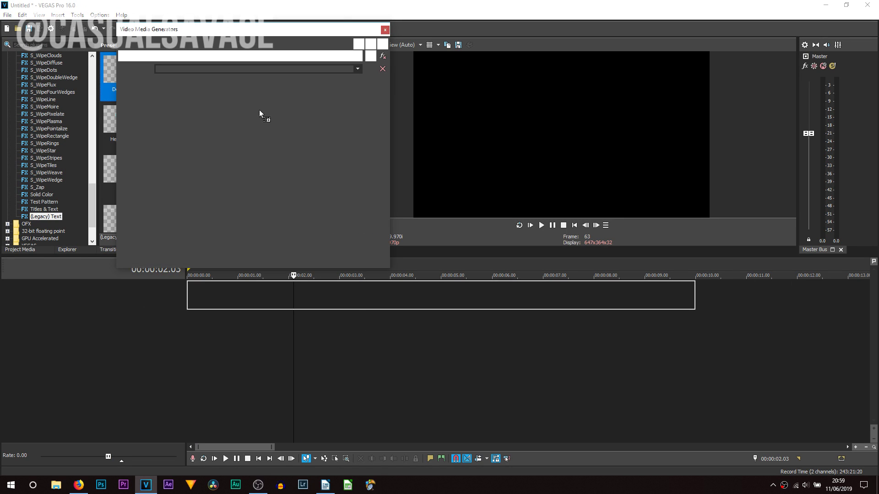
pyautogui.hotkey('ctrl', 'a')
pyautogui.write('CasualSavage')
pyautogui.hotkey('ctrl', 'a')
pyautogui.doubleClick(230, 107)
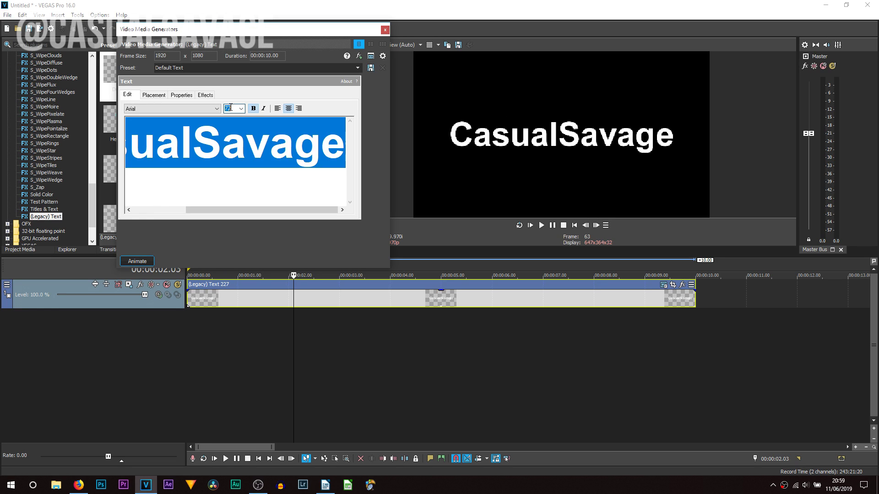
pyautogui.press('Return')
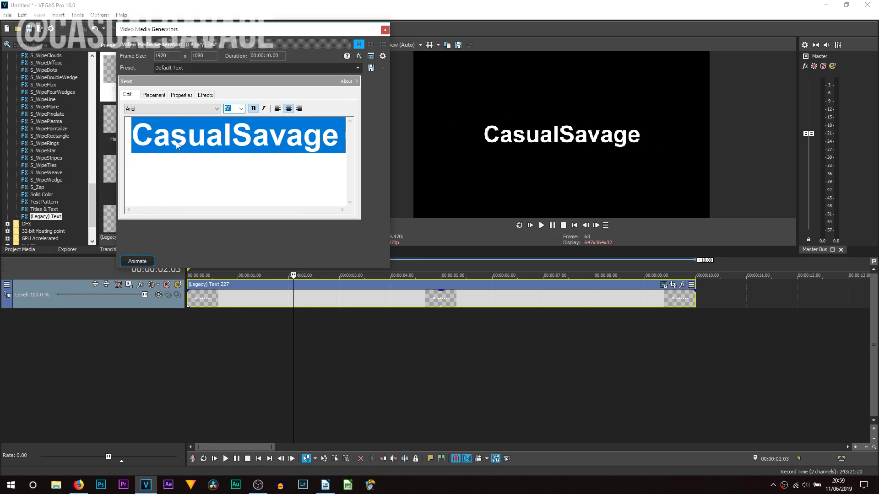
pyautogui.click(178, 109)
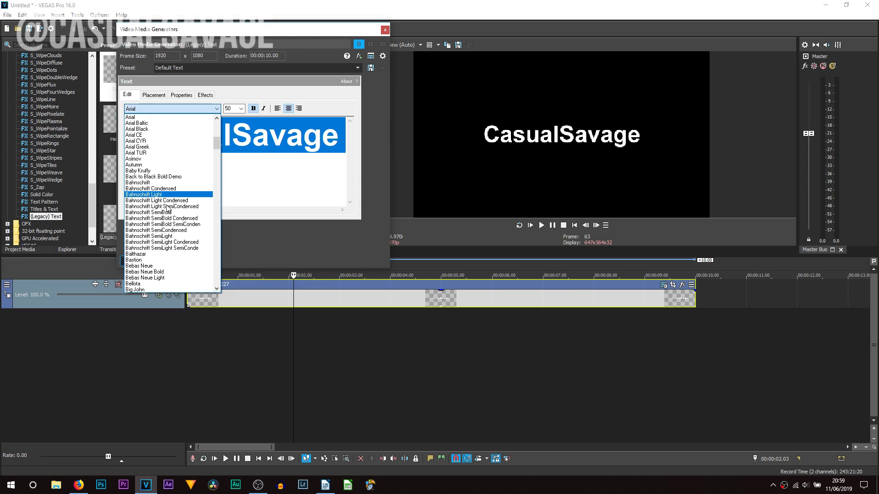
pyautogui.click(158, 272)
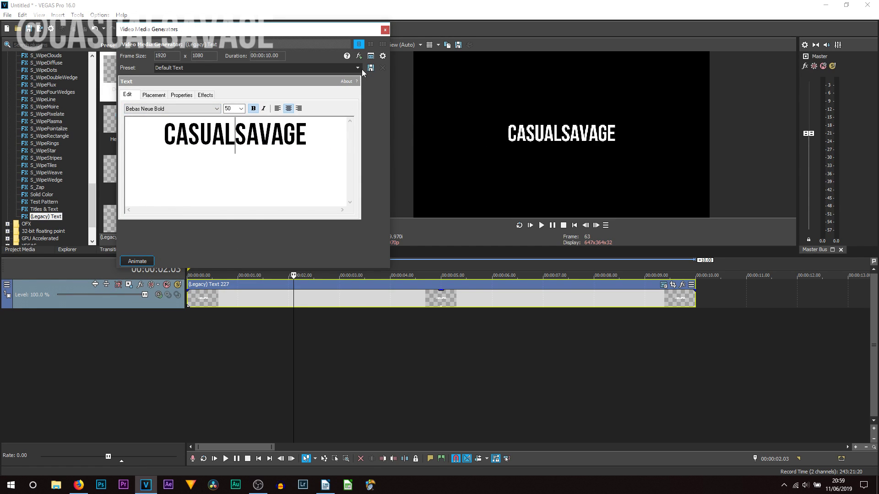
pyautogui.click(384, 30)
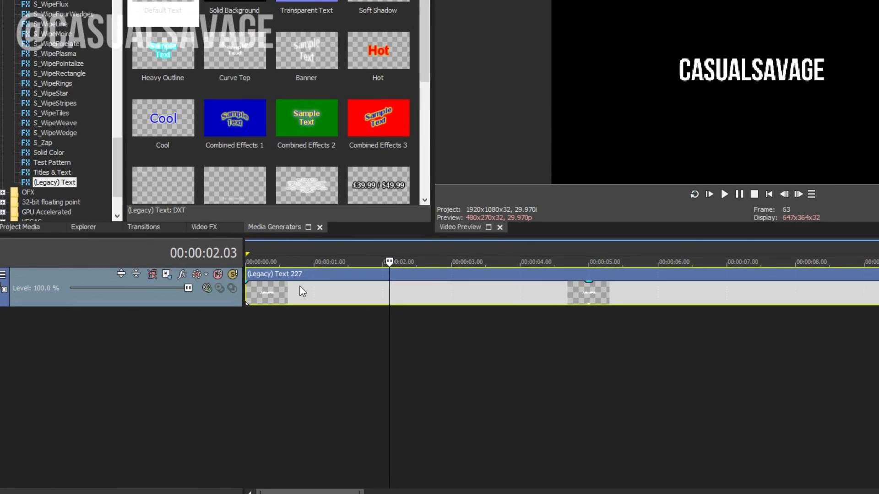
# Duplicate the text track and scrub the playhead toward the 2-second mark.
pyautogui.rightClick(300, 292)
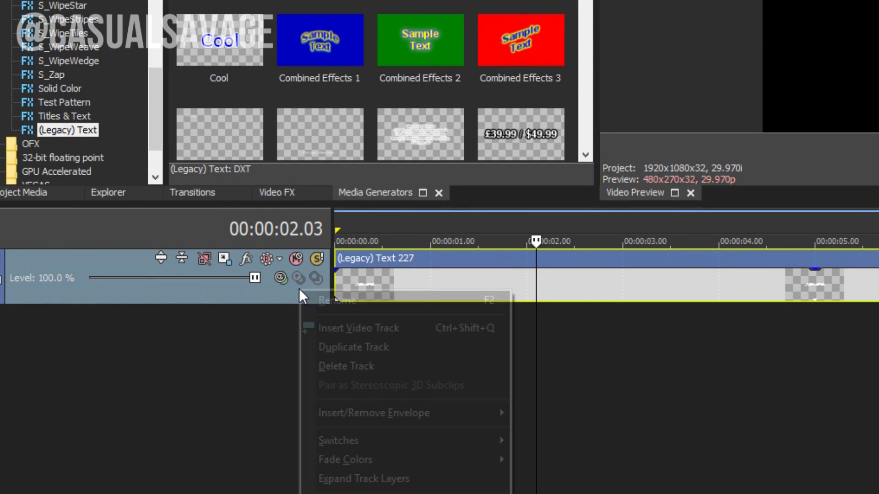
pyautogui.click(350, 350)
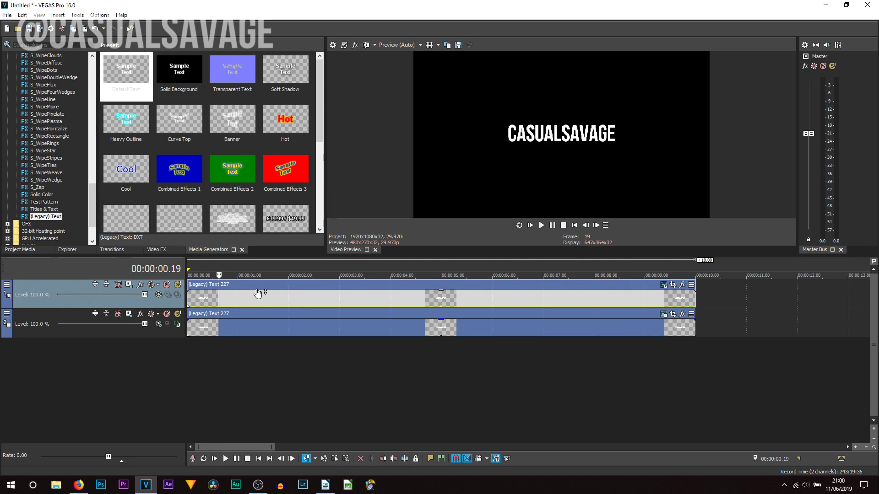
pyautogui.click(190, 293)
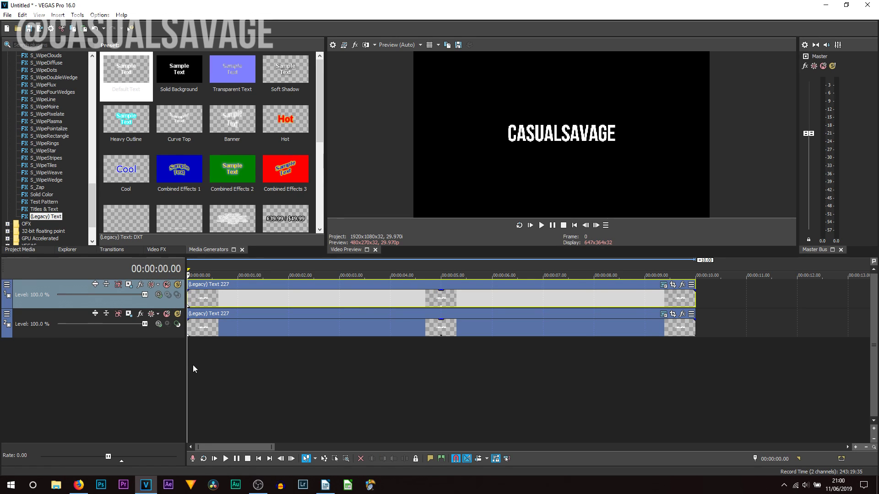
pyautogui.moveTo(193, 369); pyautogui.dragTo(251, 365)
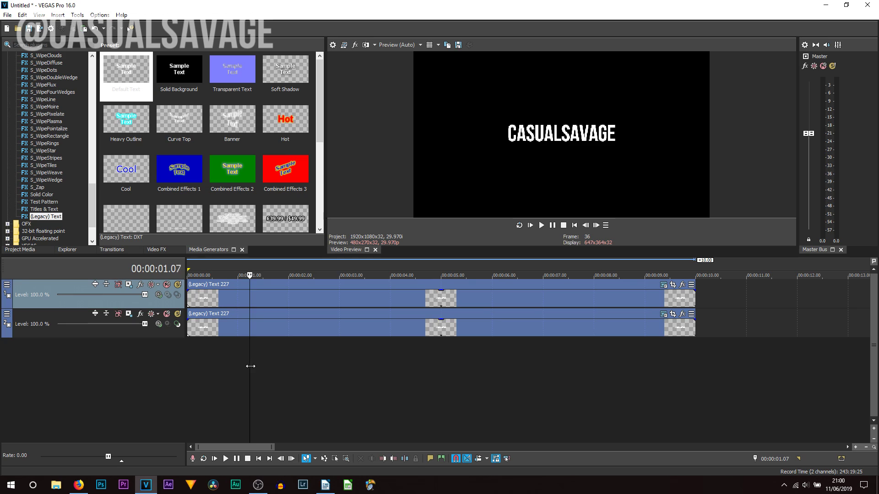
pyautogui.moveTo(250, 366); pyautogui.dragTo(289, 364)
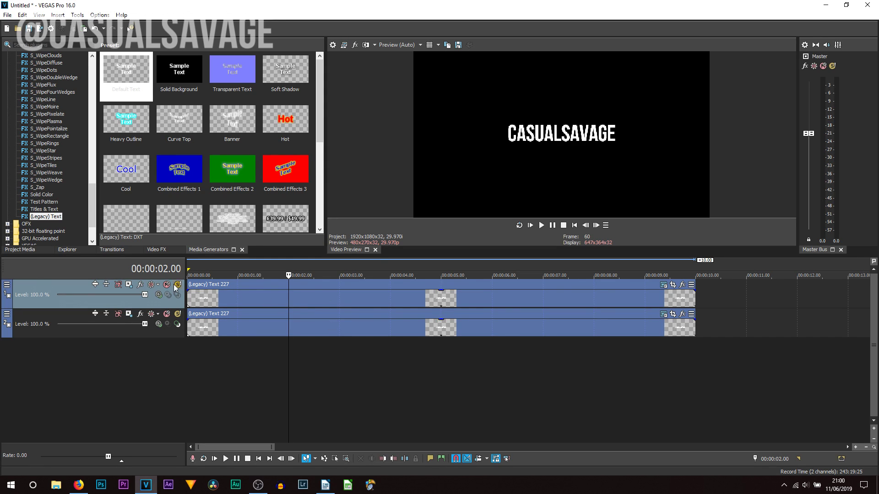
# Trim the upper copy to run from 2 to 5 seconds, returning the playhead to 2 seconds.
pyautogui.moveTo(187, 299); pyautogui.dragTo(297, 298)
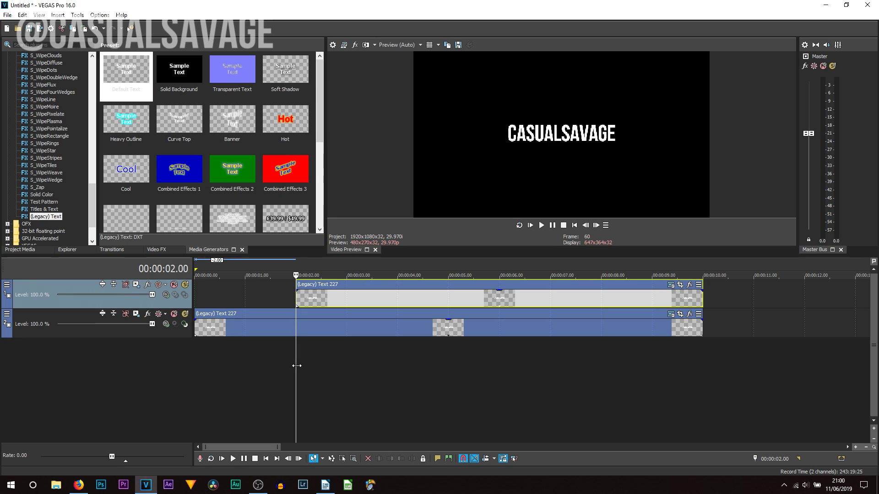
pyautogui.moveTo(296, 365); pyautogui.dragTo(449, 355)
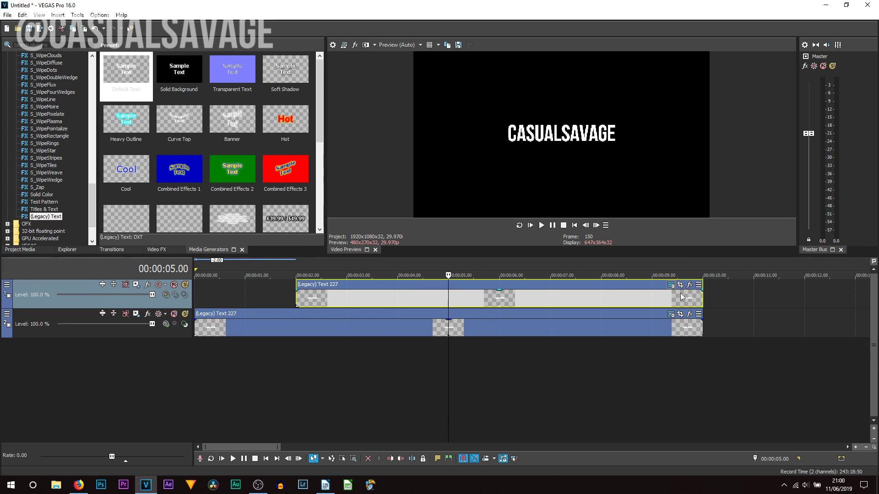
pyautogui.moveTo(701, 296); pyautogui.dragTo(448, 297)
pyautogui.click(344, 299)
pyautogui.click(313, 299)
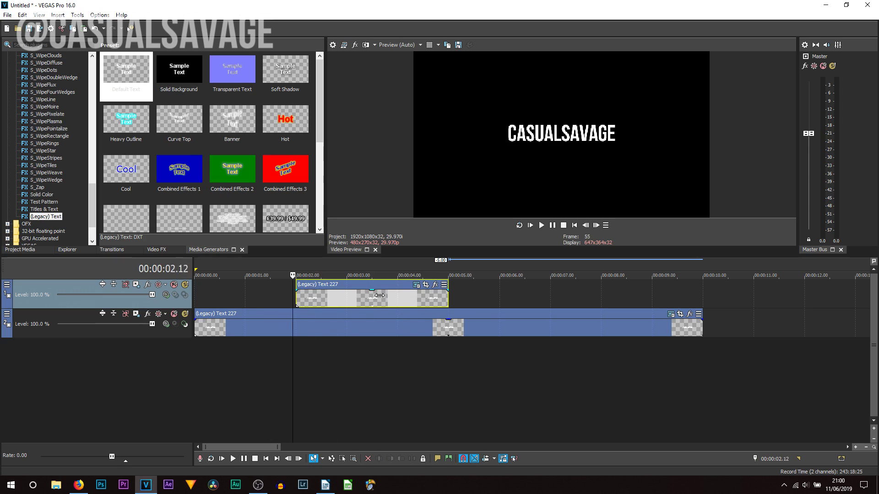
pyautogui.press('Left')
pyautogui.press('Left')
pyautogui.press('Left')
pyautogui.press('Left')
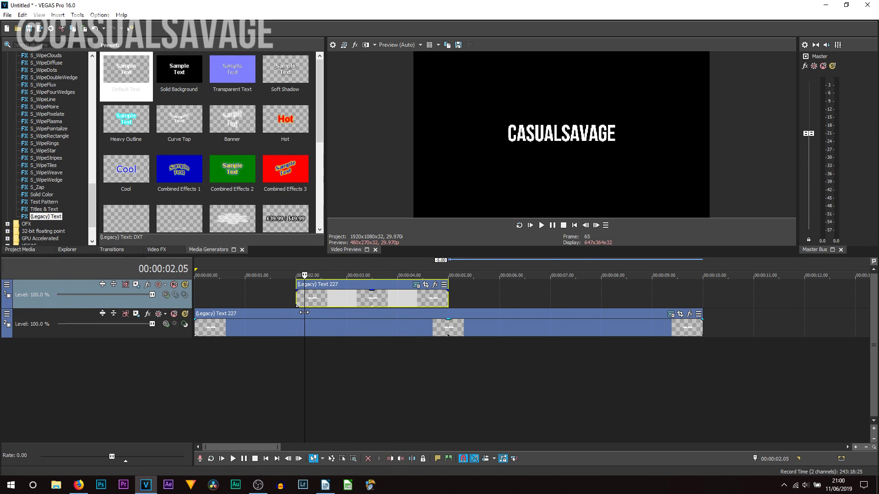
pyautogui.press('Left')
pyautogui.press('Left')
pyautogui.press('Left')
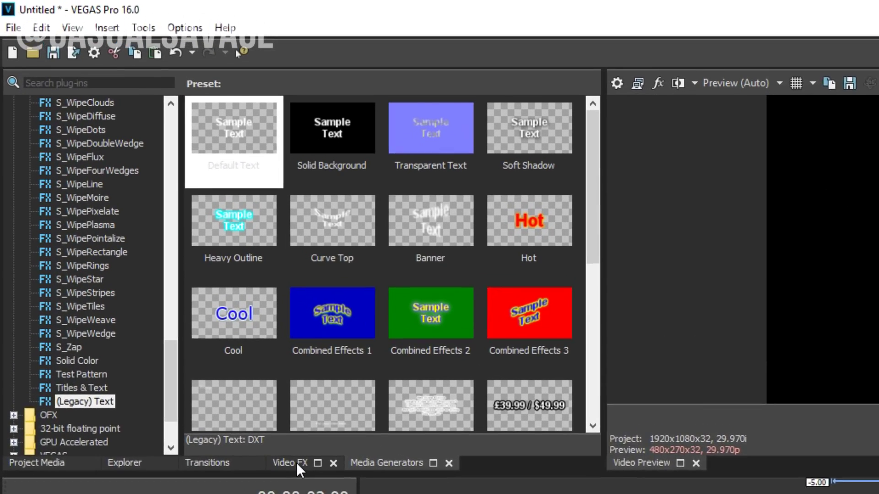
# Apply the Wave effect's Reset to None preset to the upper text clip.
pyautogui.click(186, 293)
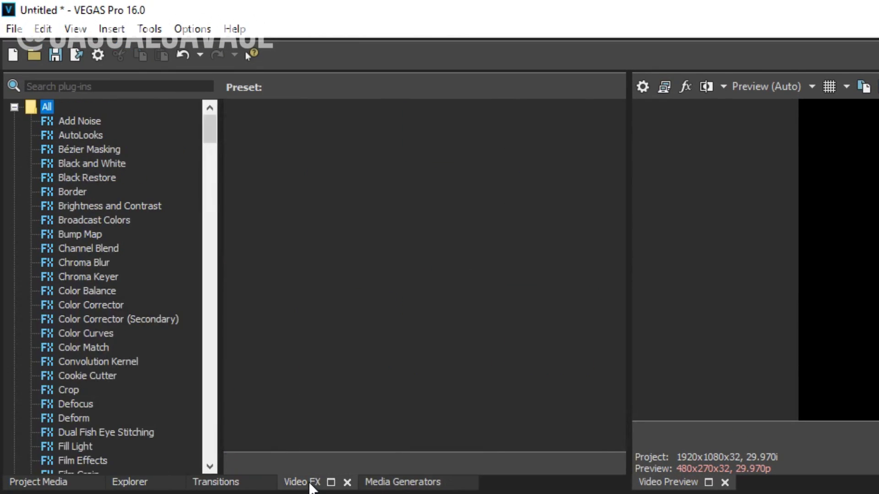
pyautogui.moveTo(209, 133); pyautogui.dragTo(184, 441)
pyautogui.click(81, 289)
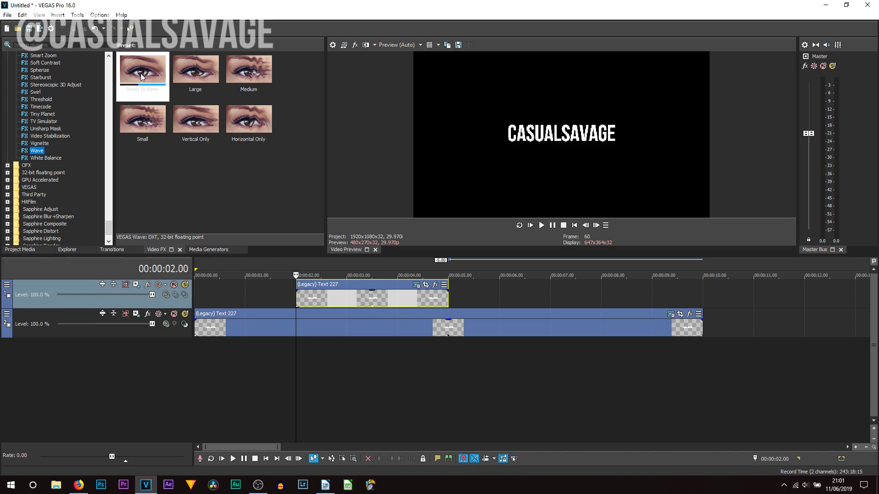
pyautogui.click(141, 74)
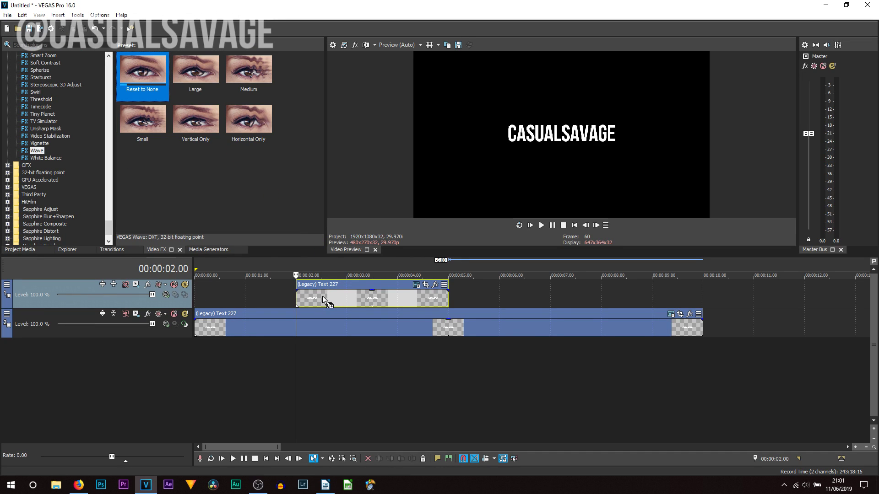
pyautogui.moveTo(322, 297); pyautogui.dragTo(322, 296)
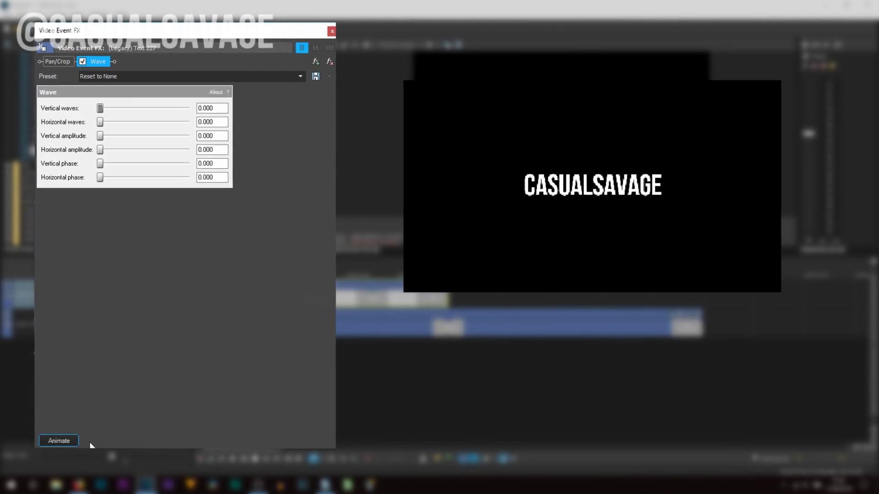
# Reveal the Wave keyframe timeline and stop syncing it with the main playhead.
pyautogui.click(61, 440)
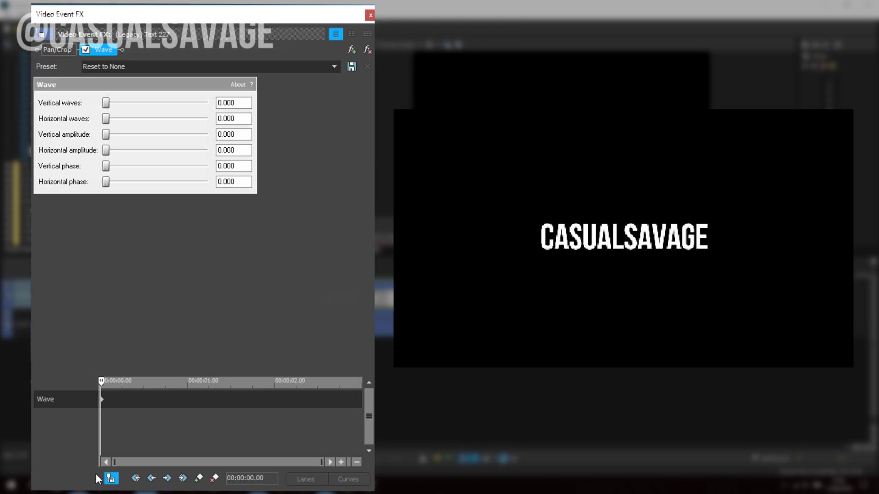
pyautogui.click(109, 478)
# Set Wave keyframes at 0.18 and about 1.19 seconds with varied wave counts and amplitudes.
pyautogui.moveTo(119, 402); pyautogui.dragTo(152, 402)
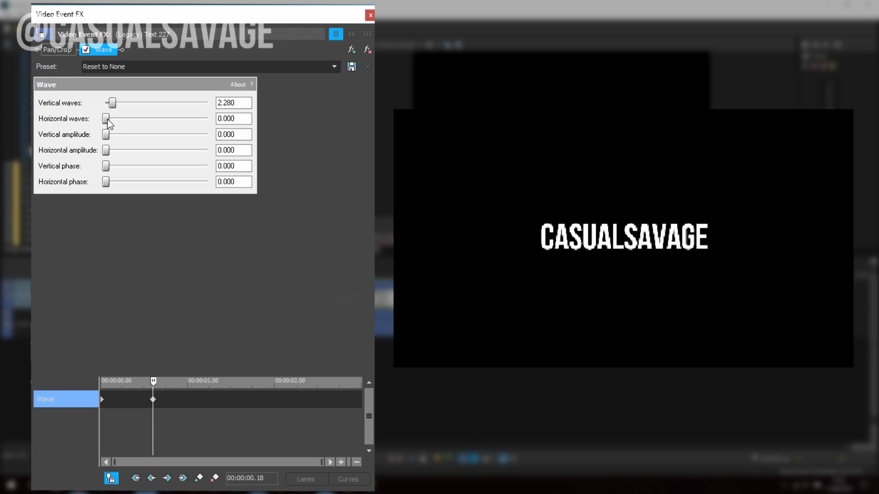
pyautogui.moveTo(106, 119)
pyautogui.mouseDown()
pyautogui.moveTo(125, 135)
pyautogui.moveTo(120, 151)
pyautogui.mouseUp()
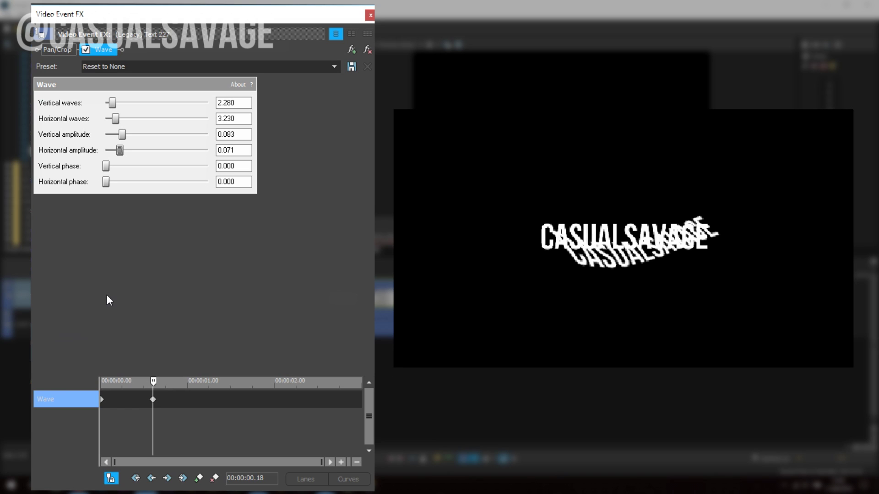
pyautogui.moveTo(205, 402); pyautogui.dragTo(242, 400)
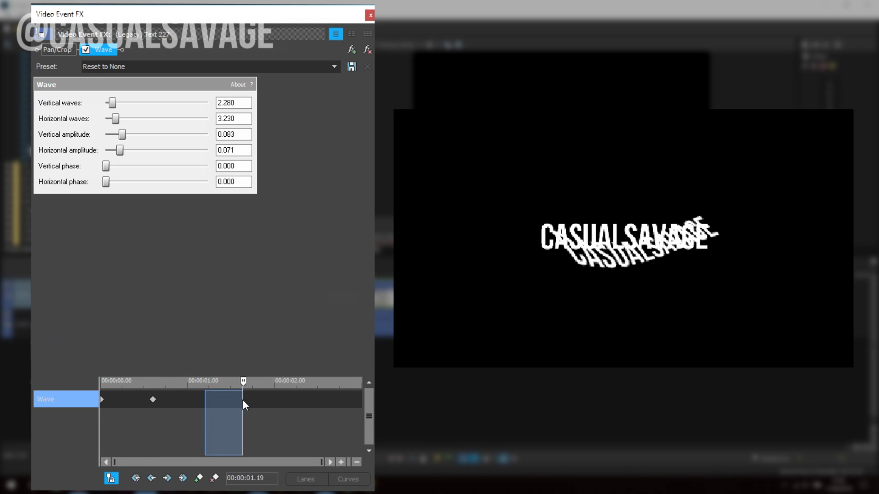
pyautogui.moveTo(120, 151)
pyautogui.mouseDown()
pyautogui.moveTo(111, 150)
pyautogui.moveTo(106, 119)
pyautogui.moveTo(125, 102)
pyautogui.moveTo(111, 119)
pyautogui.mouseUp()
pyautogui.moveTo(109, 150); pyautogui.dragTo(122, 150)
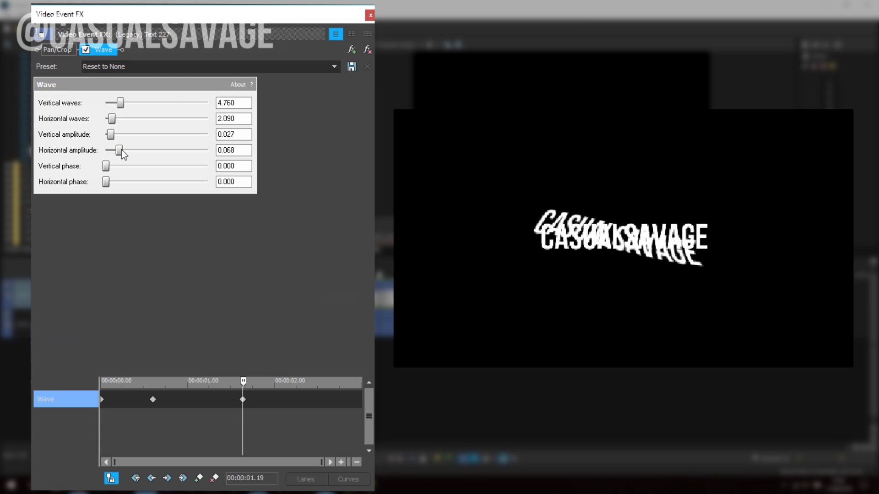
pyautogui.moveTo(243, 400); pyautogui.dragTo(219, 399)
# Add a Wave keyframe near 2.06 seconds, then zero both amplitudes at 3.00.
pyautogui.moveTo(279, 402); pyautogui.dragTo(293, 403)
pyautogui.click(293, 402)
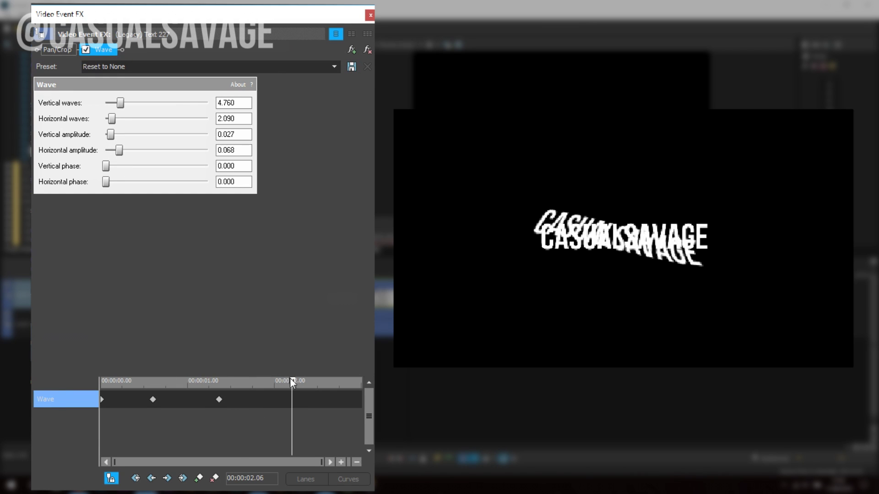
pyautogui.moveTo(110, 135); pyautogui.dragTo(121, 135)
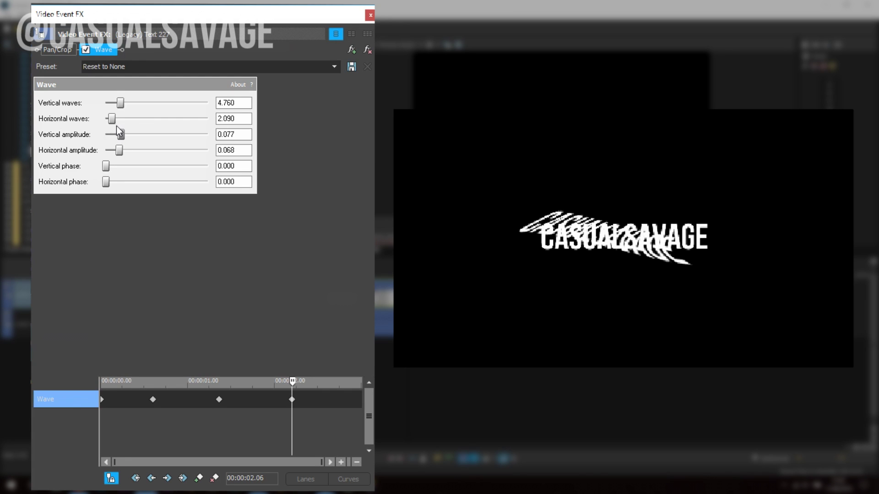
pyautogui.moveTo(111, 119); pyautogui.dragTo(112, 102)
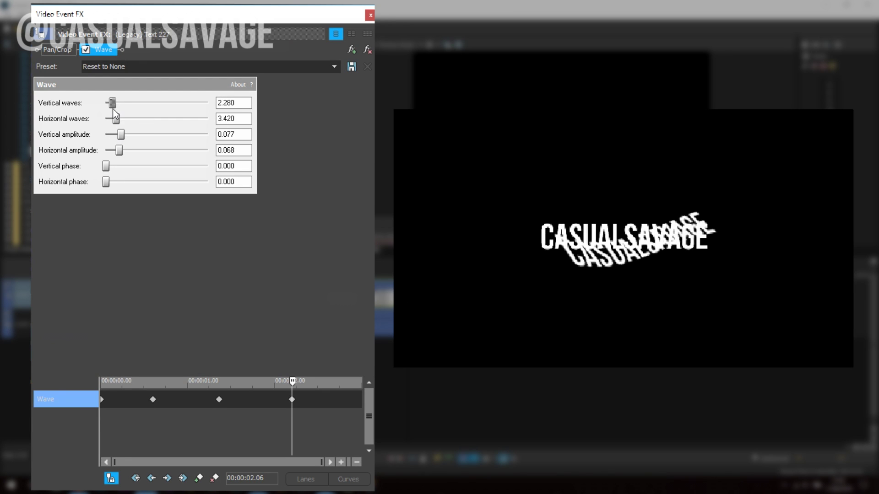
pyautogui.press('space')
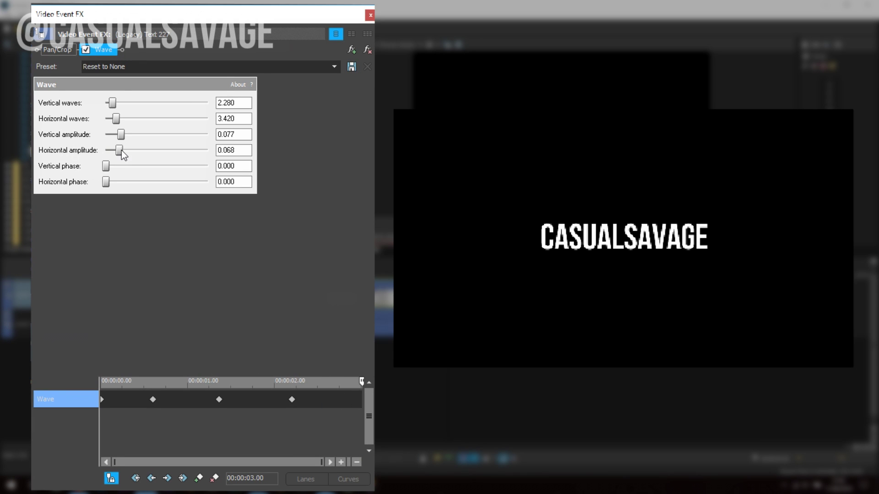
pyautogui.moveTo(121, 153)
pyautogui.mouseDown()
pyautogui.moveTo(68, 135)
pyautogui.moveTo(103, 120)
pyautogui.moveTo(103, 104)
pyautogui.mouseUp()
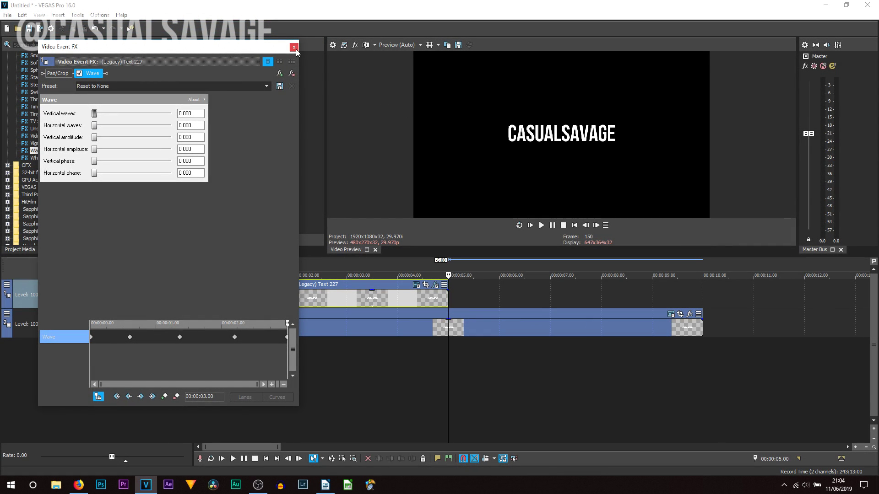
# Close the Wave settings, preview playback from 1.19 seconds, and select the lower text clip.
pyautogui.click(294, 48)
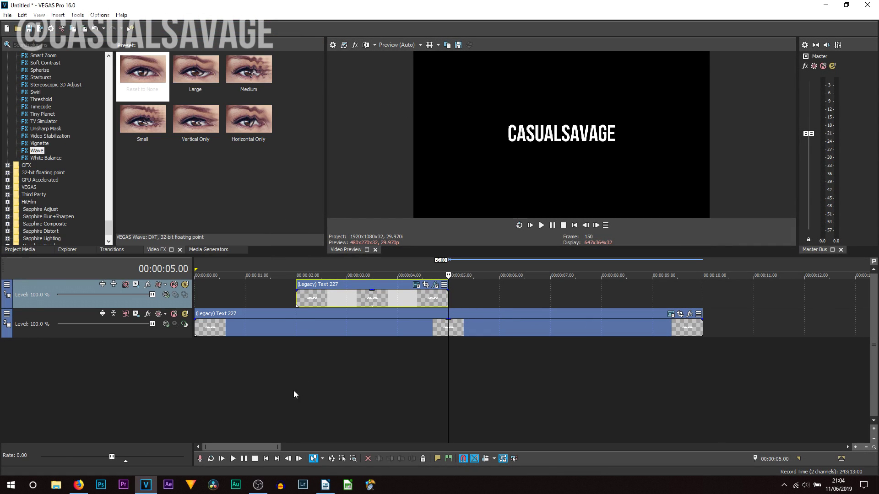
pyautogui.click(277, 361)
pyautogui.press('space')
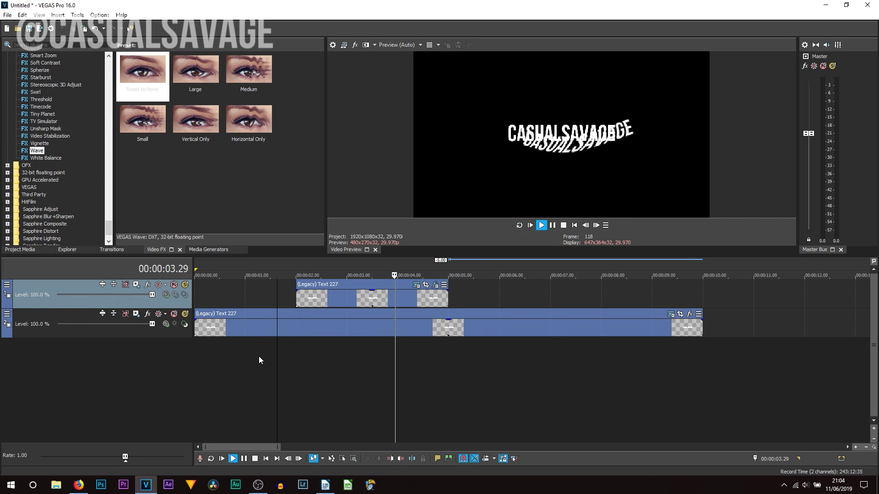
pyautogui.press('space')
pyautogui.press('space')
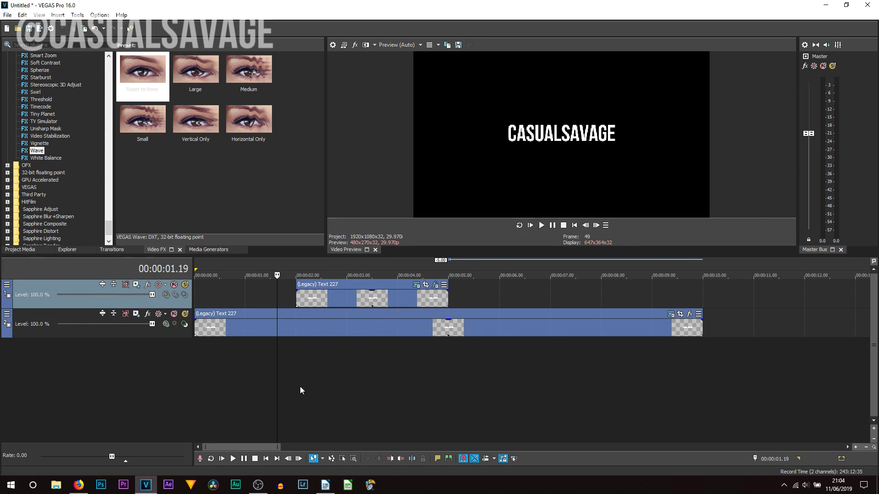
pyautogui.click(291, 328)
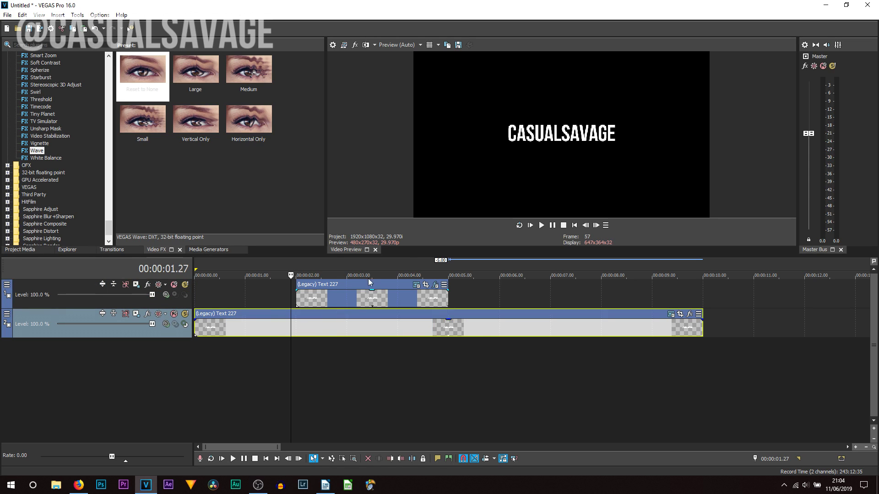
# Split the lower text clip at 2 and 5 seconds into three pieces.
pyautogui.click(298, 329)
pyautogui.press('s')
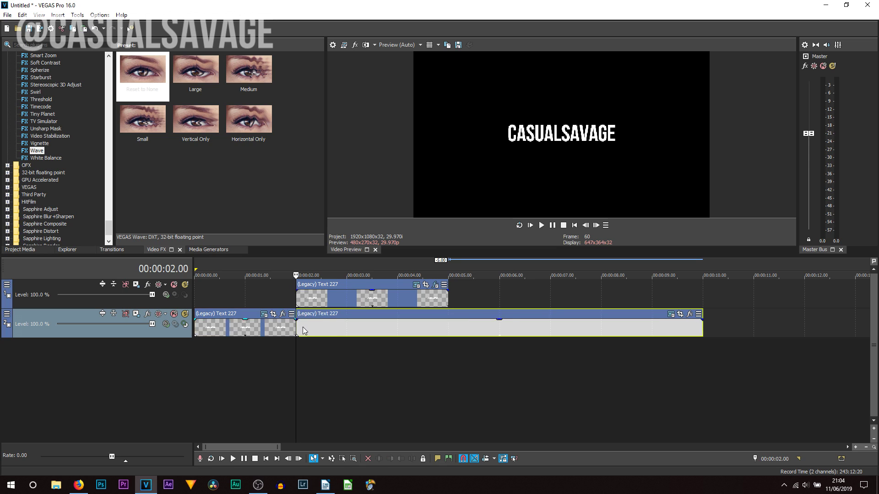
pyautogui.click(445, 329)
pyautogui.press('s')
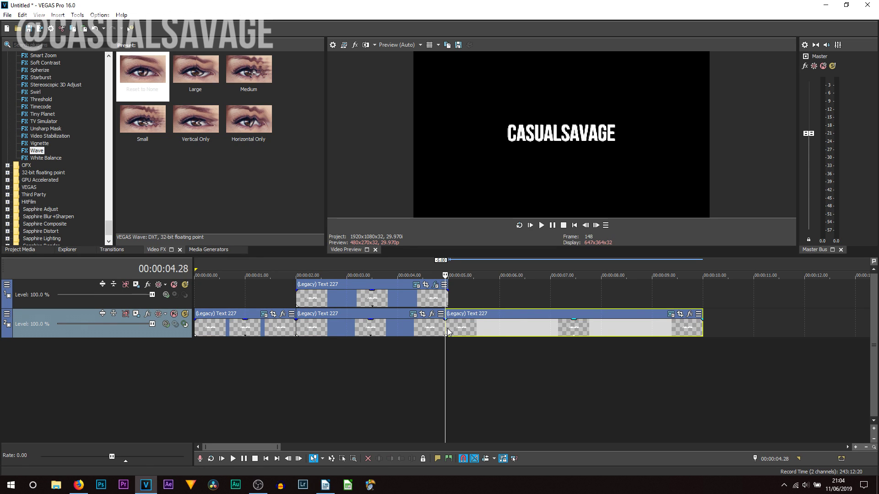
pyautogui.hotkey('ctrl', 'z')
pyautogui.press('Right')
pyautogui.press('Right')
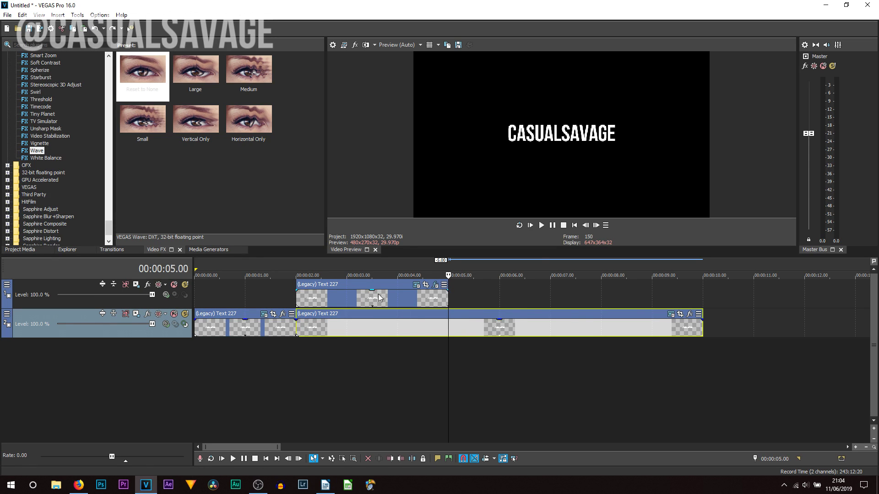
pyautogui.press('s')
pyautogui.click(382, 295)
pyautogui.click(353, 323)
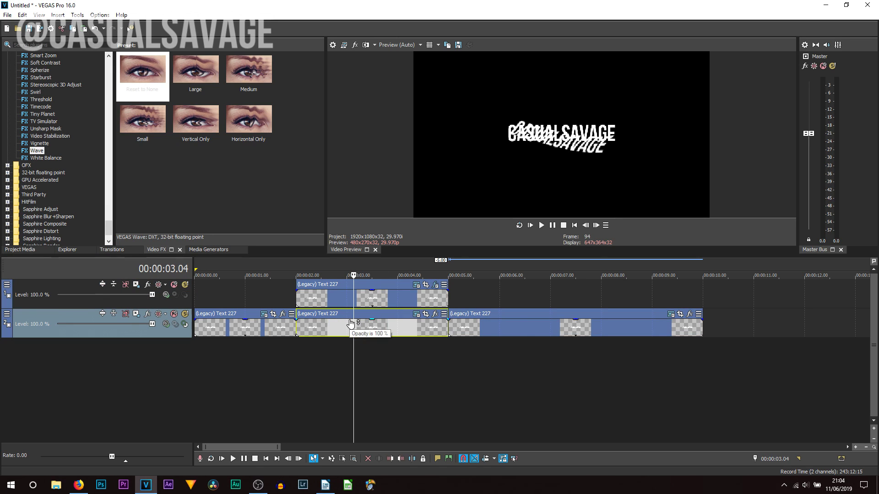
# Play back from near the start, then scrub to about 2 seconds to inspect the wave.
pyautogui.click(227, 389)
pyautogui.press('space')
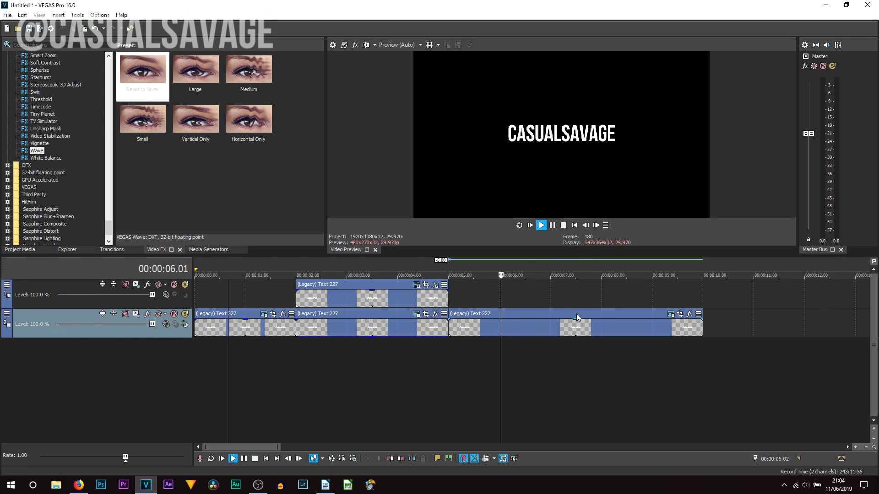
pyautogui.press('space')
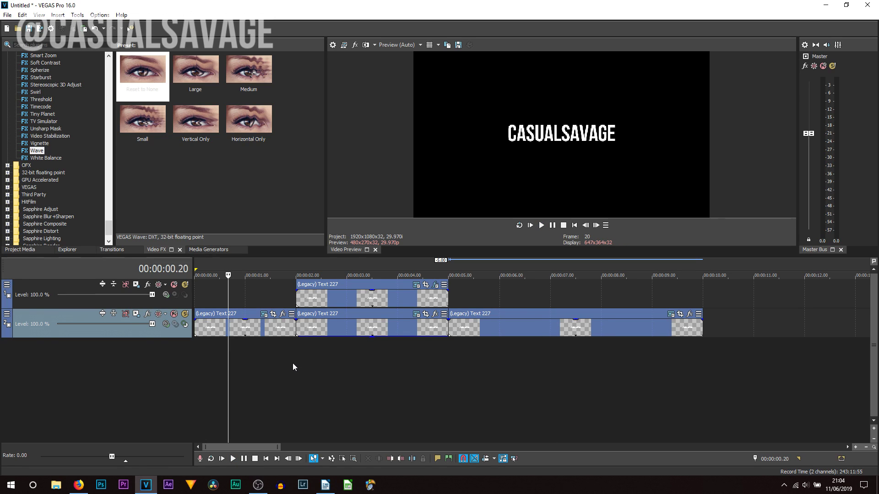
pyautogui.click(292, 362)
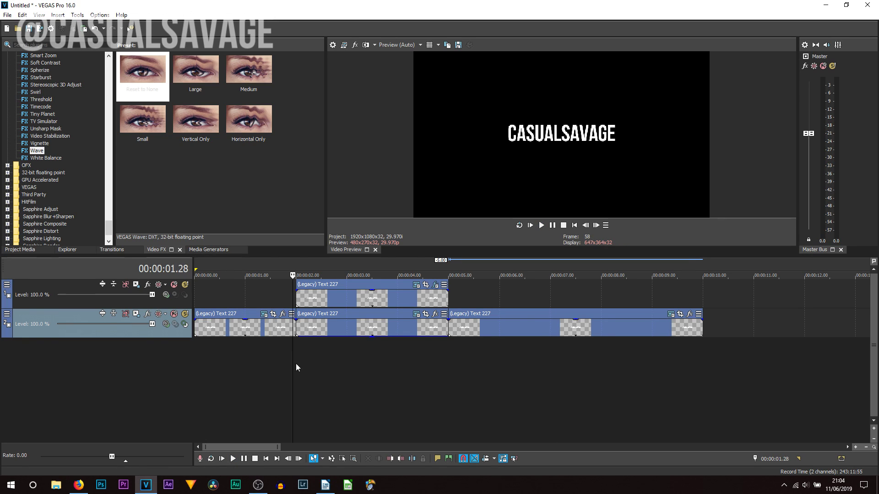
pyautogui.moveTo(293, 363); pyautogui.dragTo(311, 365)
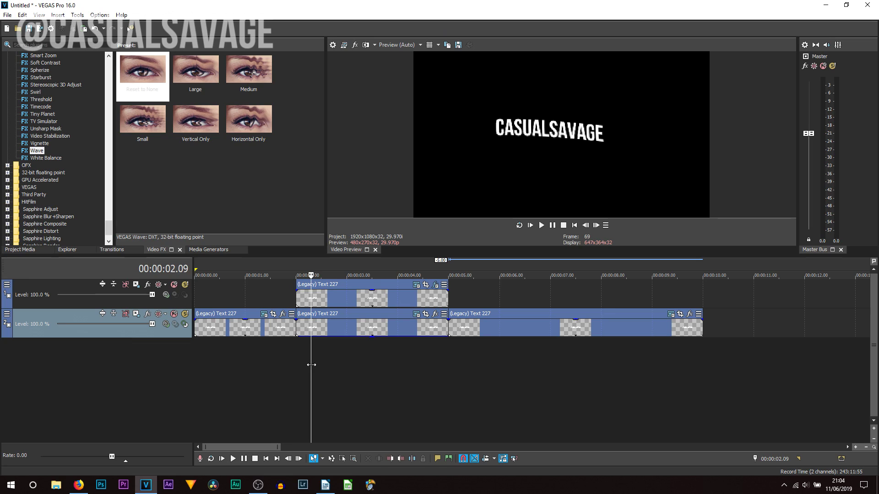